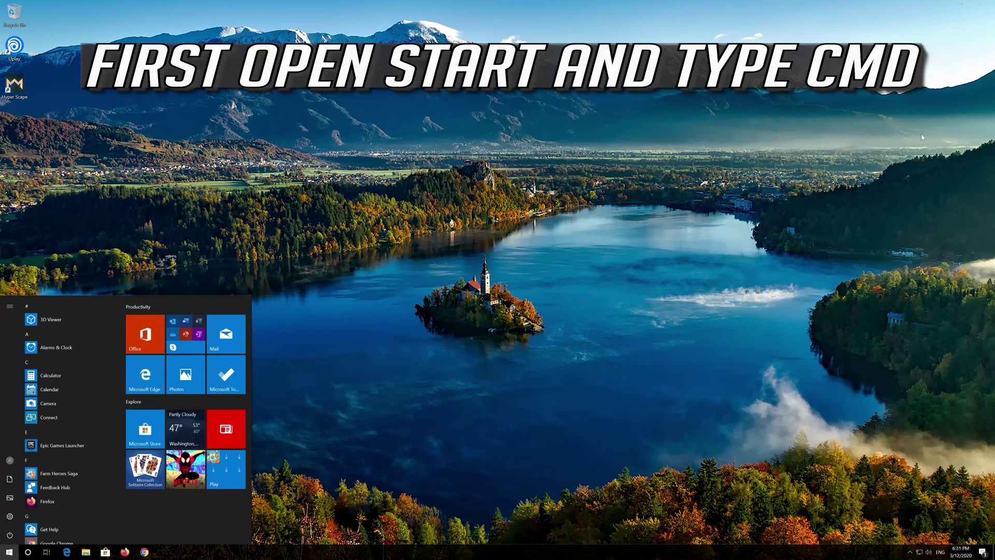
# Step: Search for cmd and run Command Prompt as administrator
pyautogui.write('cmd')
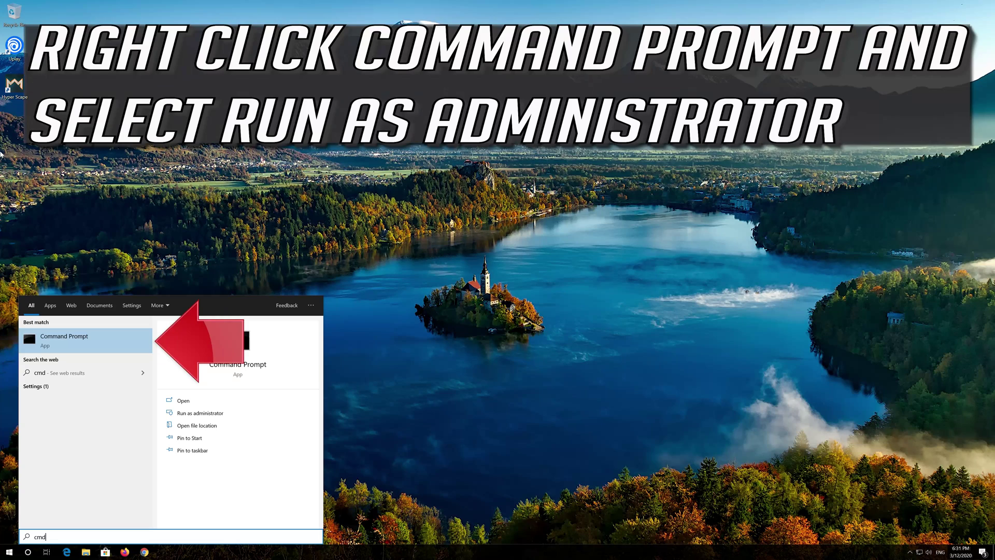
pyautogui.rightClick(101, 346)
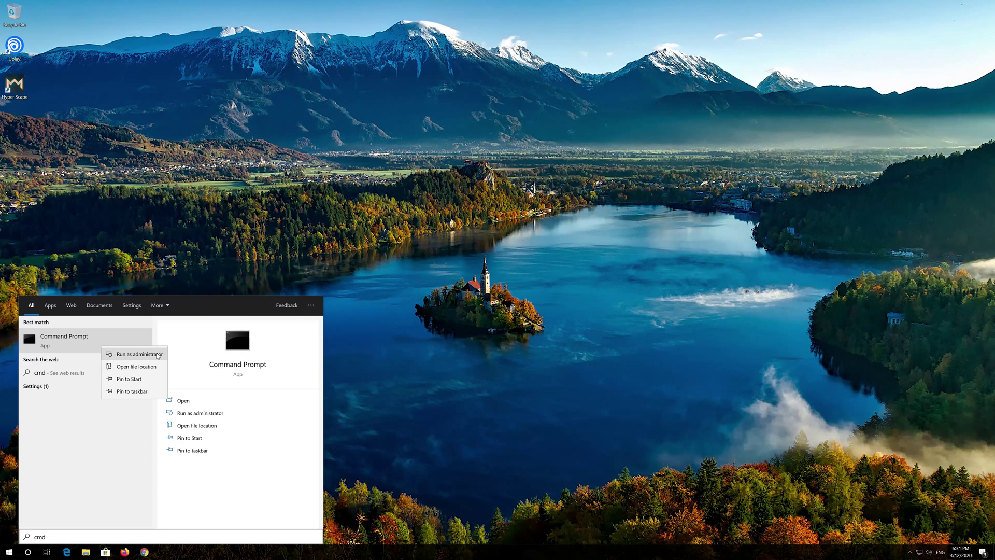
pyautogui.click(157, 356)
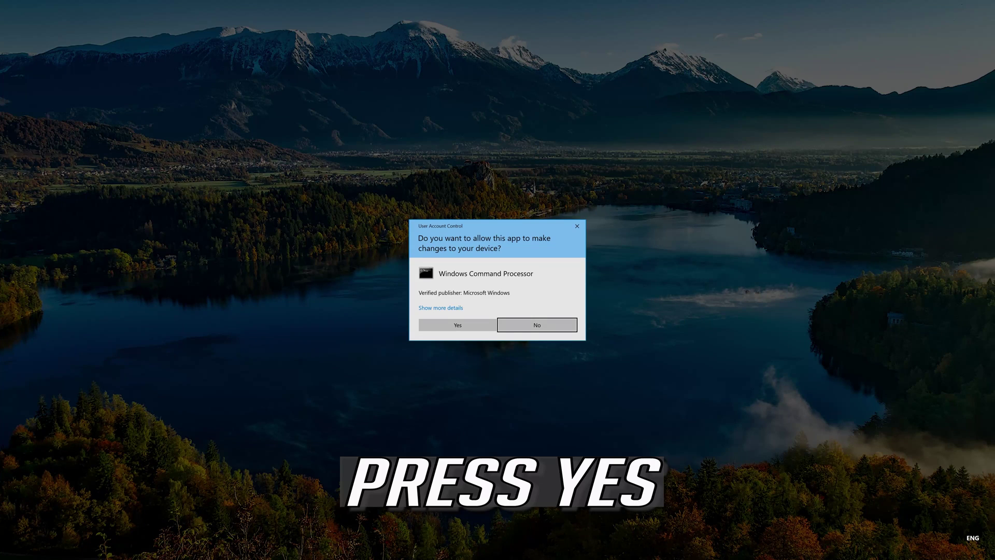
# Step: Approve elevation, centre and enlarge the console, and run netsh int ip reset C:\resetlog.txt
pyautogui.click(458, 325)
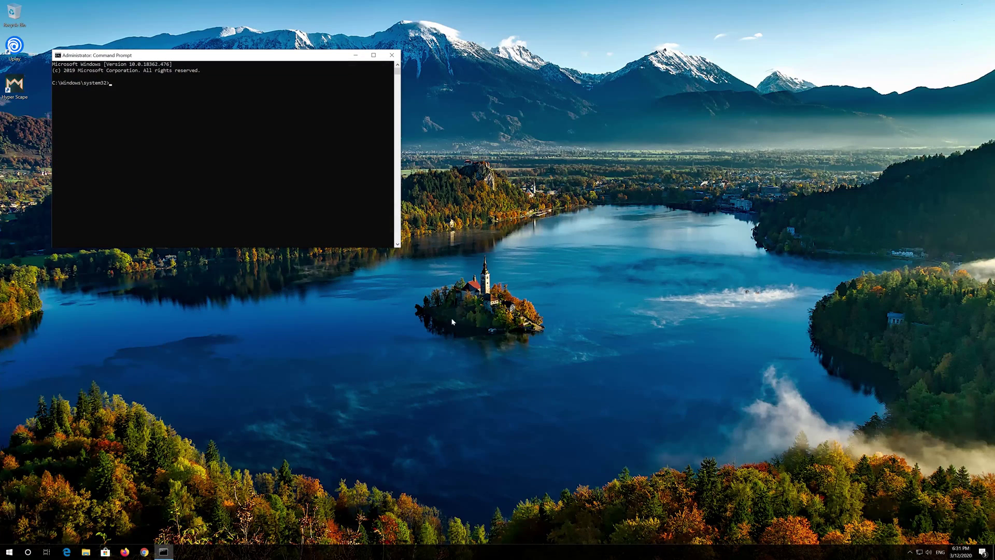
pyautogui.moveTo(300, 57); pyautogui.dragTo(531, 163)
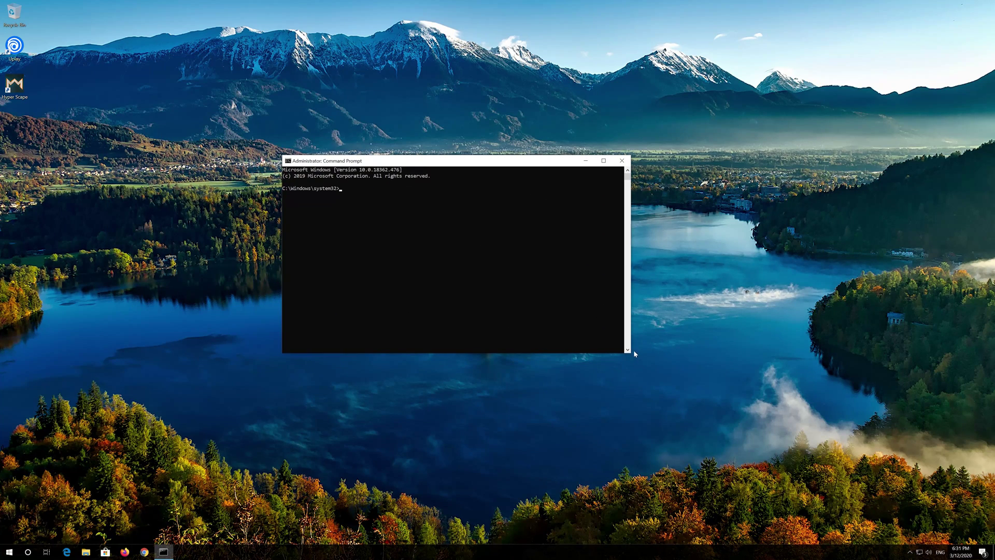
pyautogui.moveTo(631, 354); pyautogui.dragTo(690, 375)
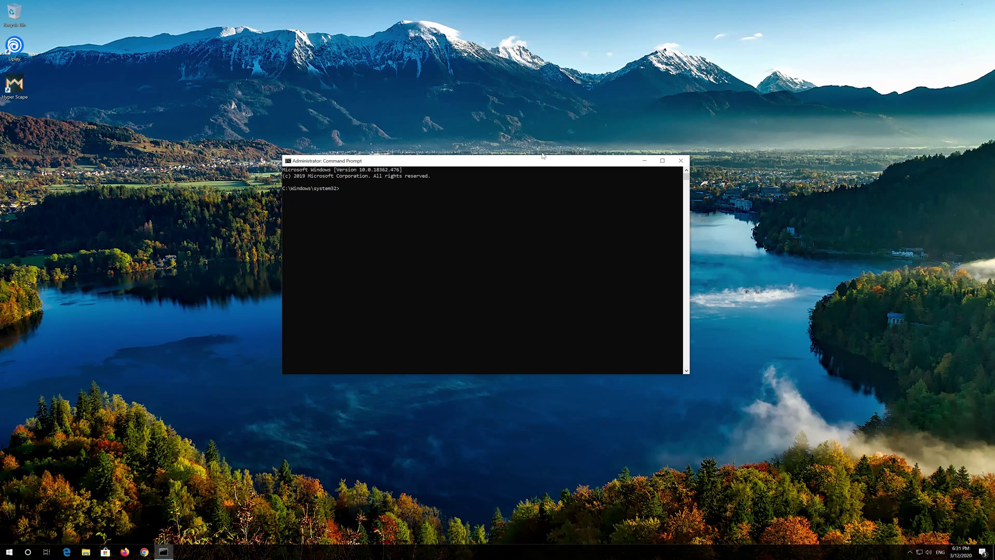
pyautogui.moveTo(543, 155); pyautogui.dragTo(556, 151)
pyautogui.write('netsh int ip')
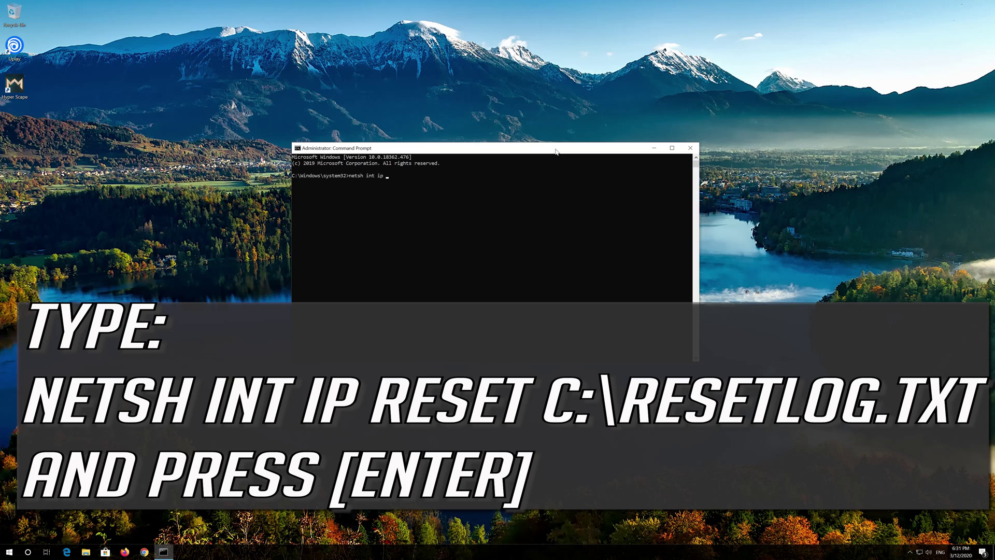
pyautogui.write('reset C:\\resetlog.txt C:\\resetlog.tx')
pyautogui.write('tlog.txt')
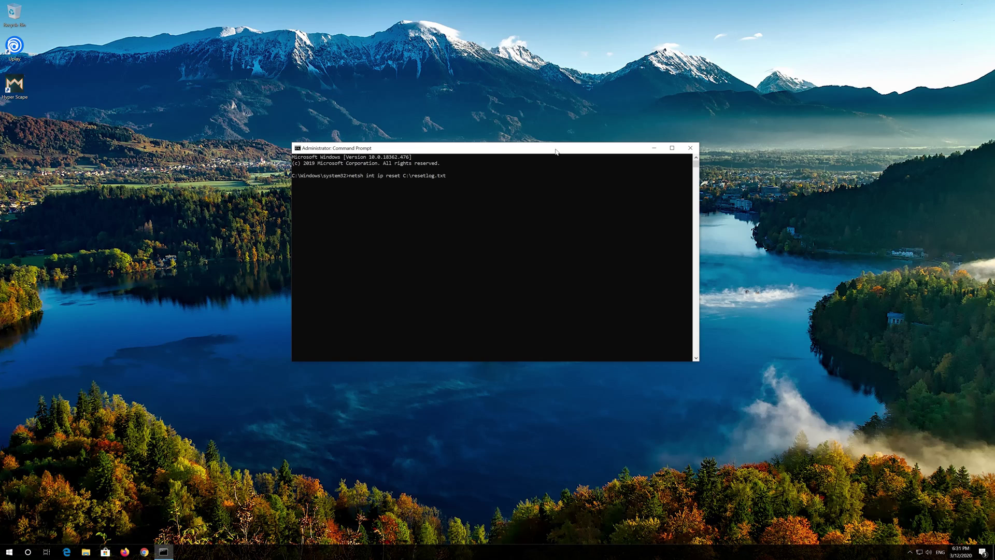
pyautogui.press('Return')
pyautogui.write('netsh winsock reset')
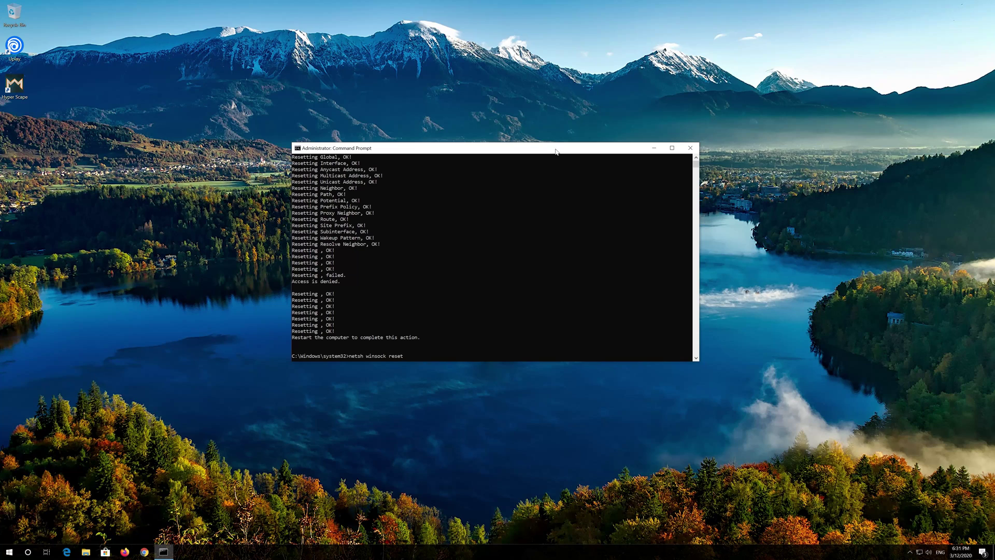
# Step: Run netsh winsock reset and ipconfig /flushdns, then exit the console
pyautogui.press('Return')
pyautogui.write('ipconfig /flushdns')
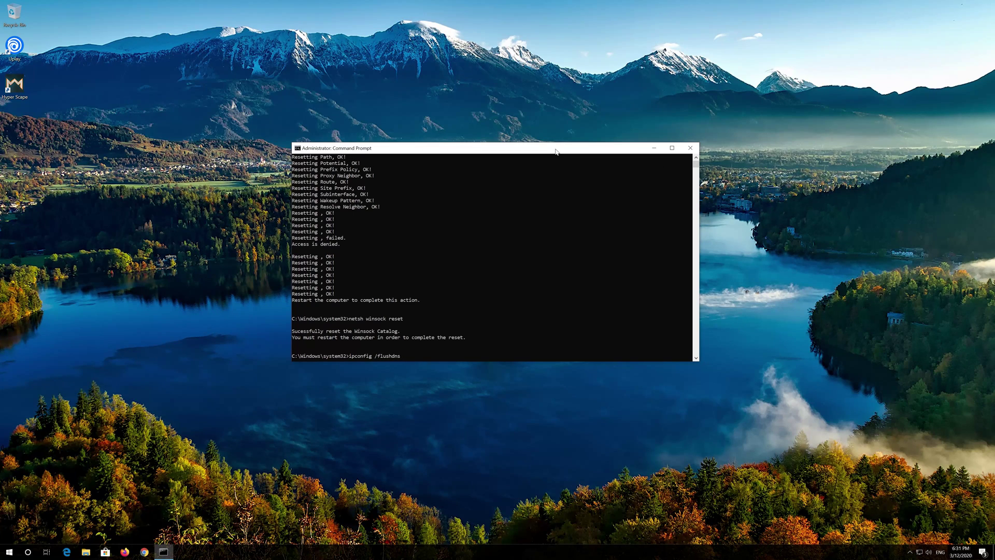
pyautogui.press('Return')
pyautogui.write('exit')
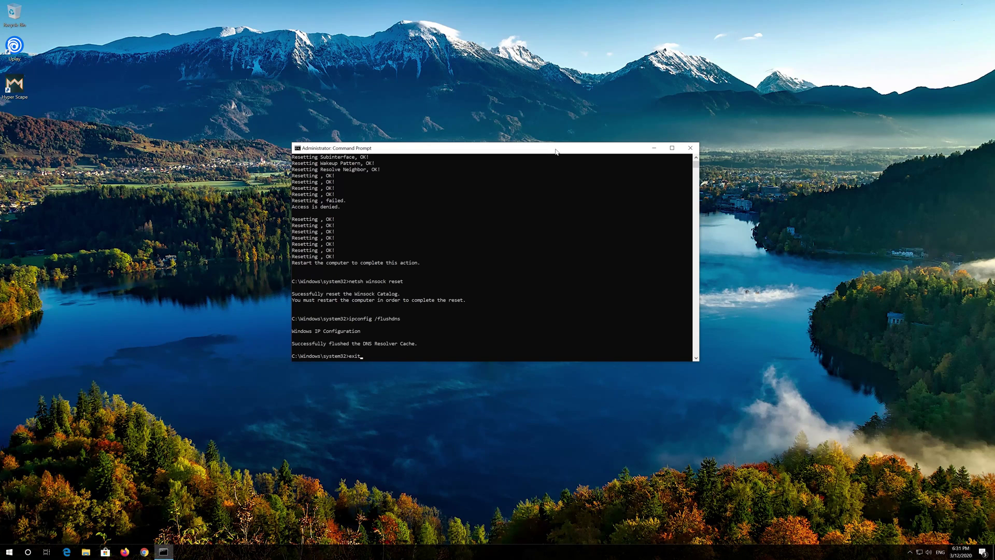
pyautogui.press('Return')
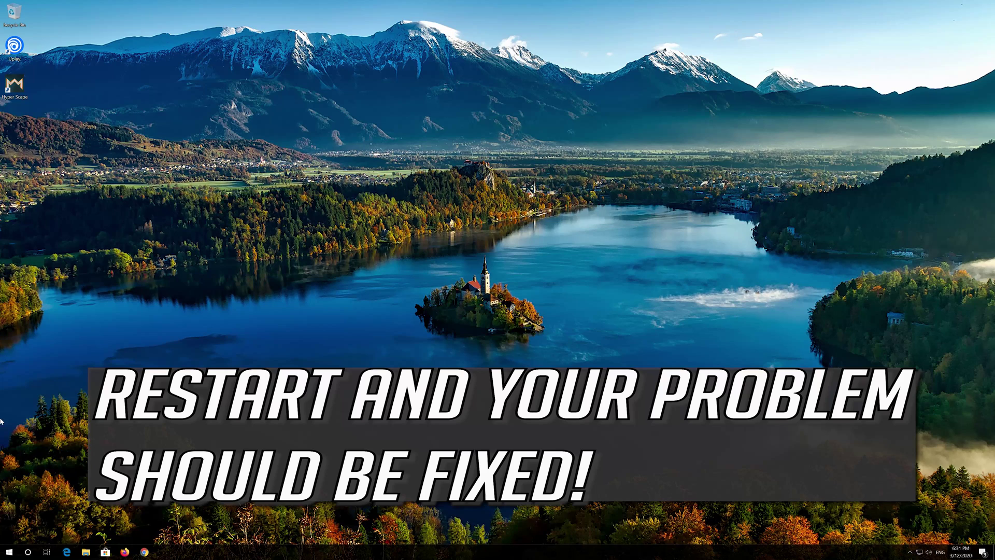
# Step: Check the Start power options, then search for 'control panel' and open it
pyautogui.click(10, 552)
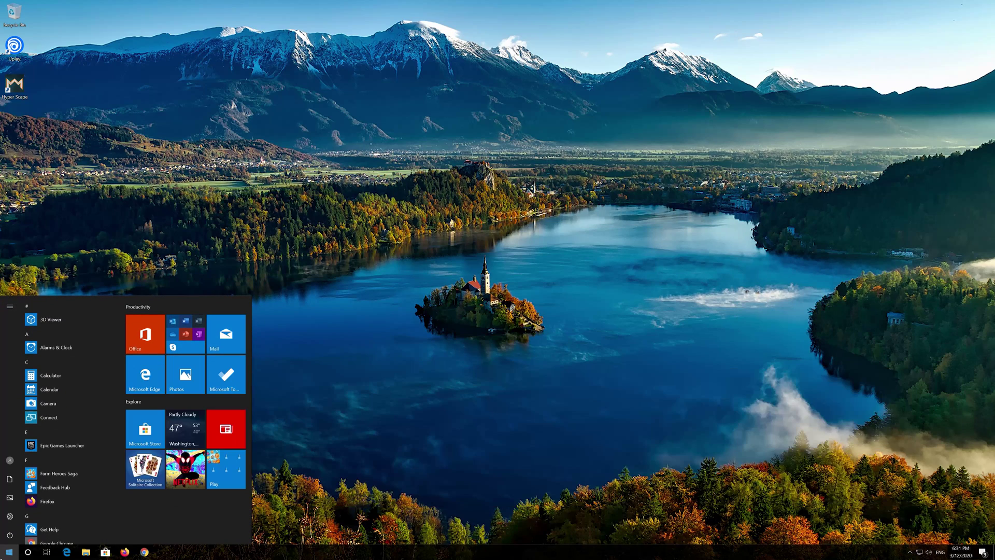
pyautogui.click(7, 538)
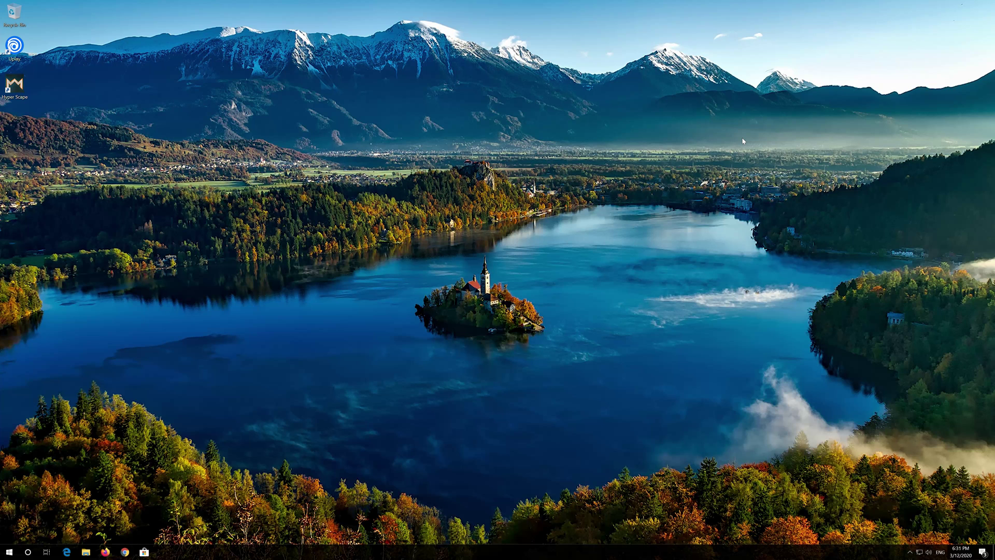
pyautogui.press('super')
pyautogui.write('control panel')
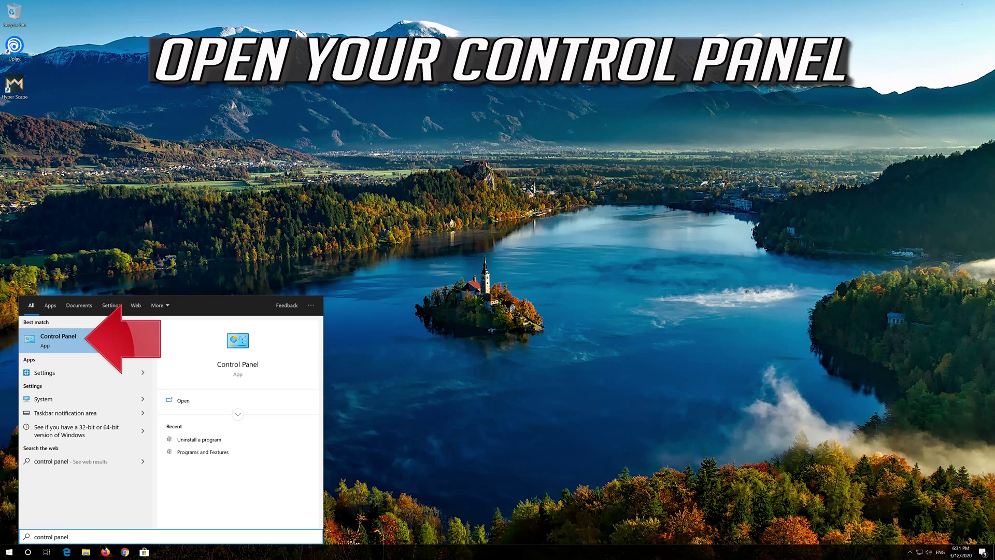
pyautogui.click(91, 340)
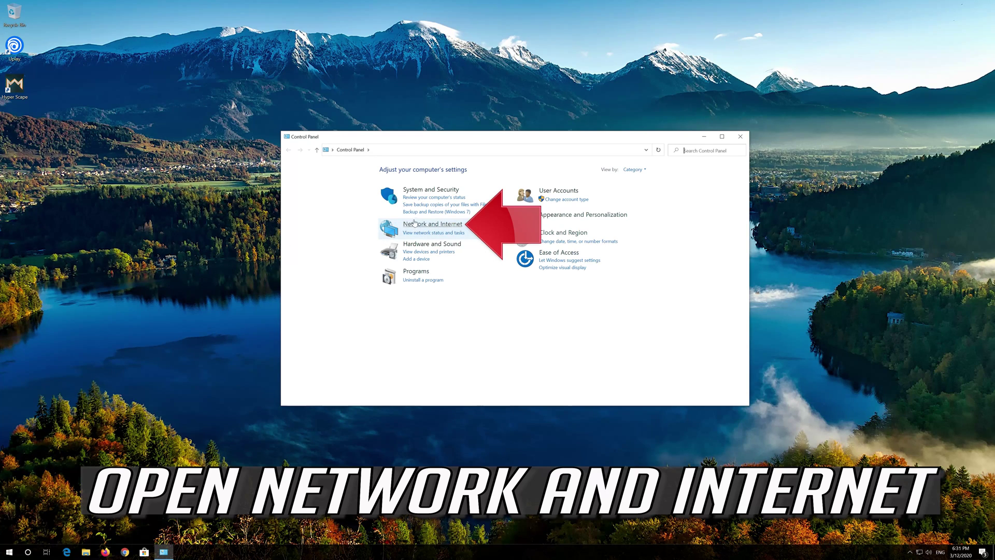
# Step: Go through Network and Internet and Network and Sharing Center to the Network Connections list
pyautogui.click(440, 224)
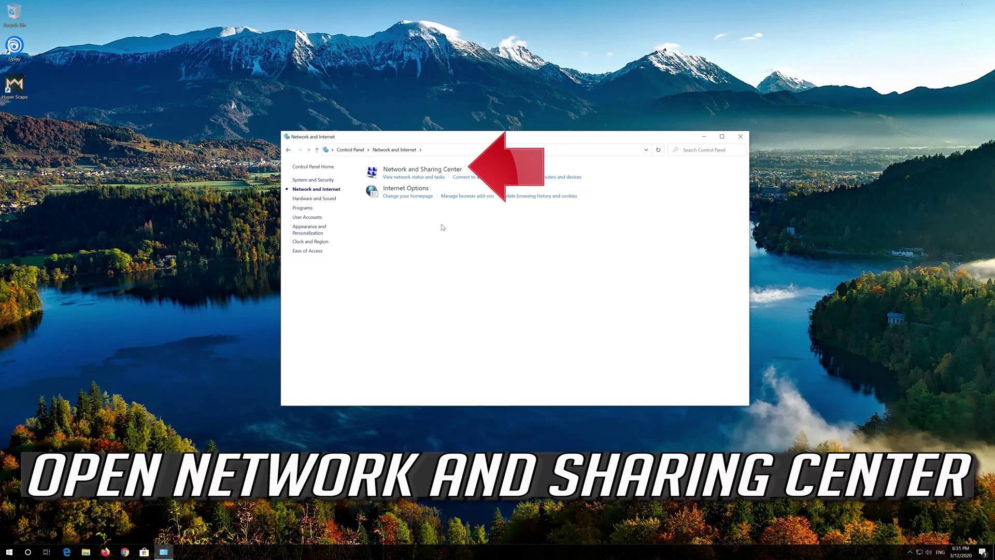
pyautogui.click(433, 170)
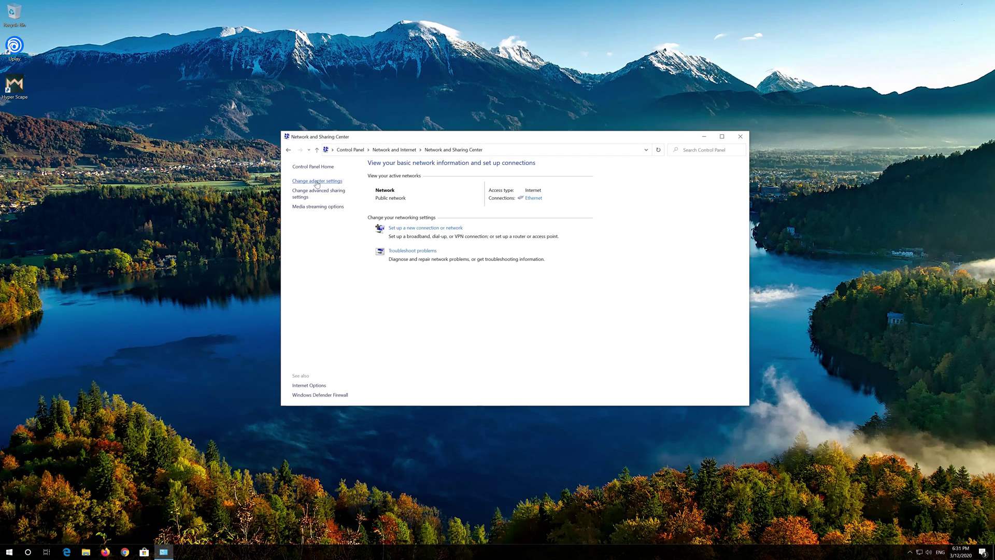
pyautogui.click(316, 182)
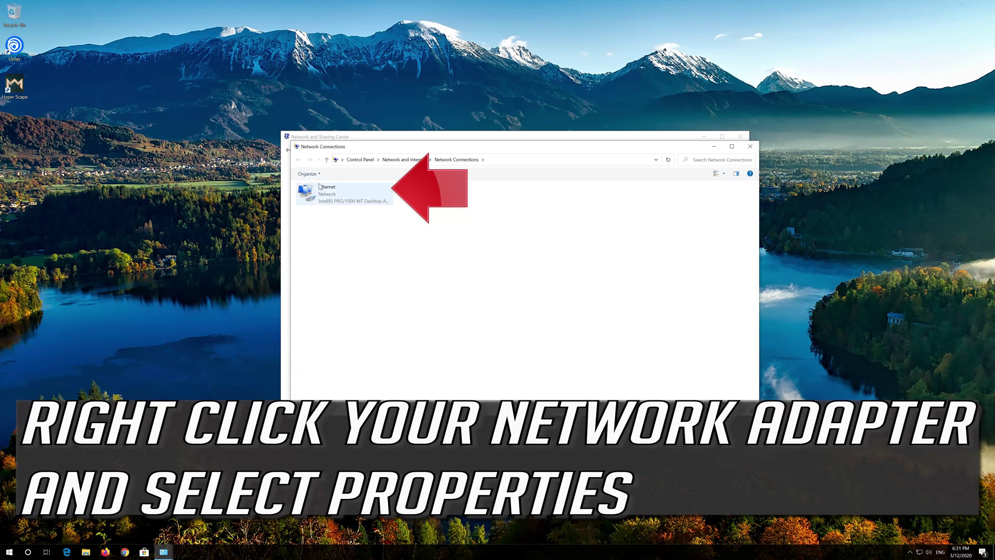
# Step: Open the Ethernet adapter's properties and its Internet Protocol Version 4 settings
pyautogui.click(322, 193)
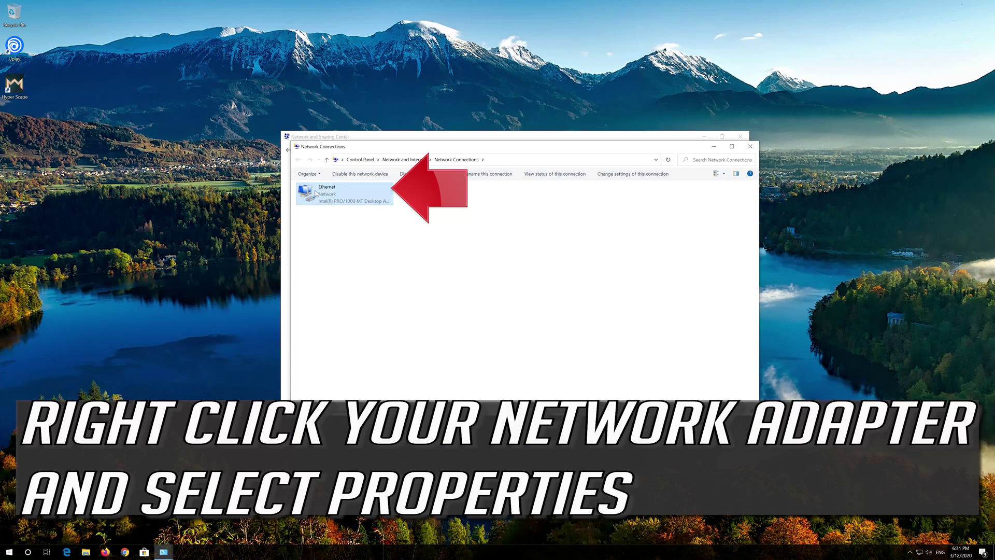
pyautogui.rightClick(342, 192)
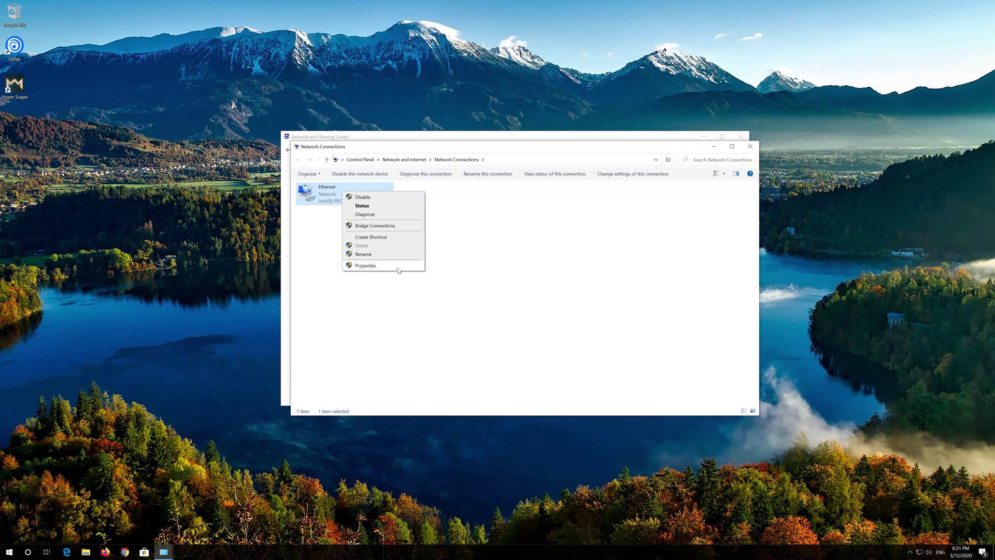
pyautogui.click(372, 265)
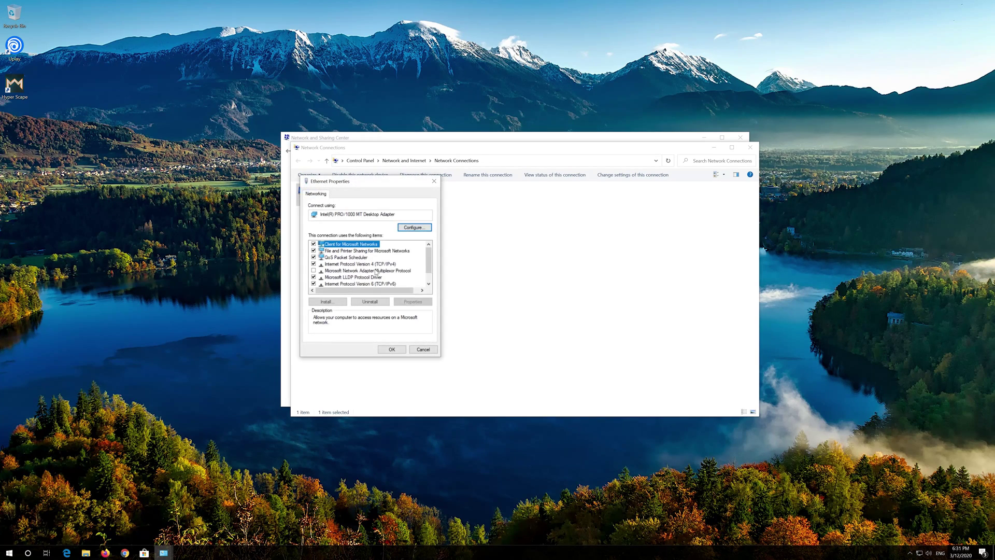
pyautogui.moveTo(369, 185); pyautogui.dragTo(523, 191)
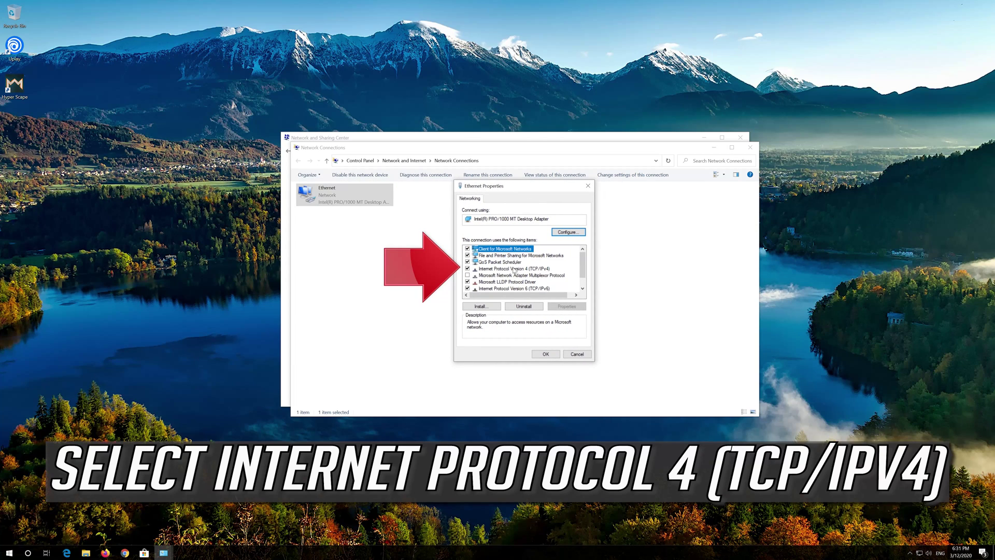
pyautogui.click(537, 269)
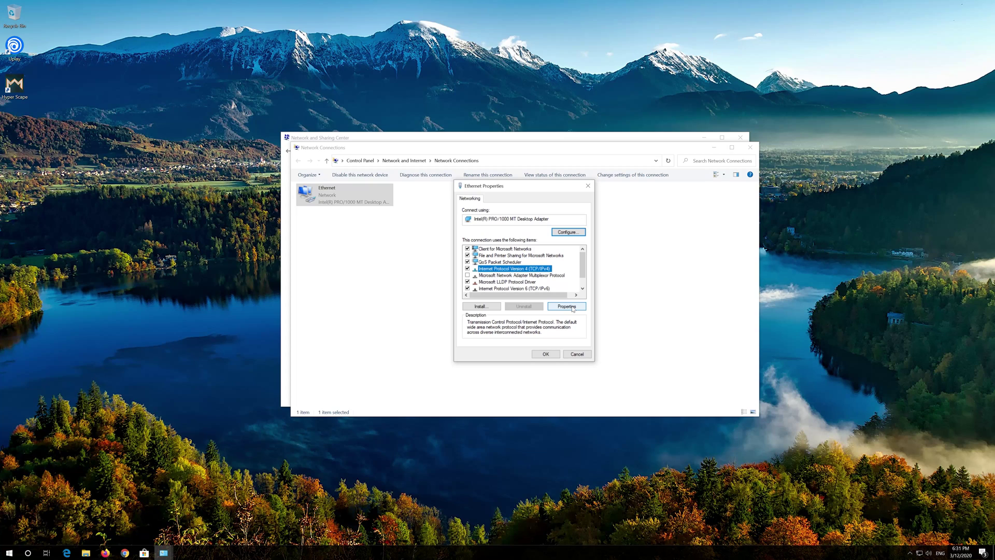
pyautogui.click(567, 306)
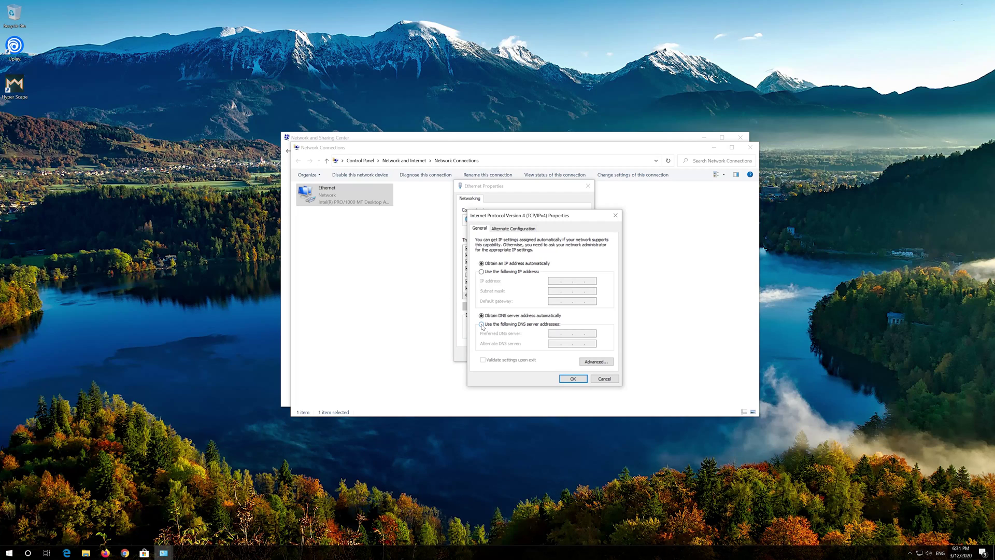
# Step: Set preferred DNS 1.1.1.1 and alternate DNS 1.0.0.1, and save
pyautogui.click(481, 324)
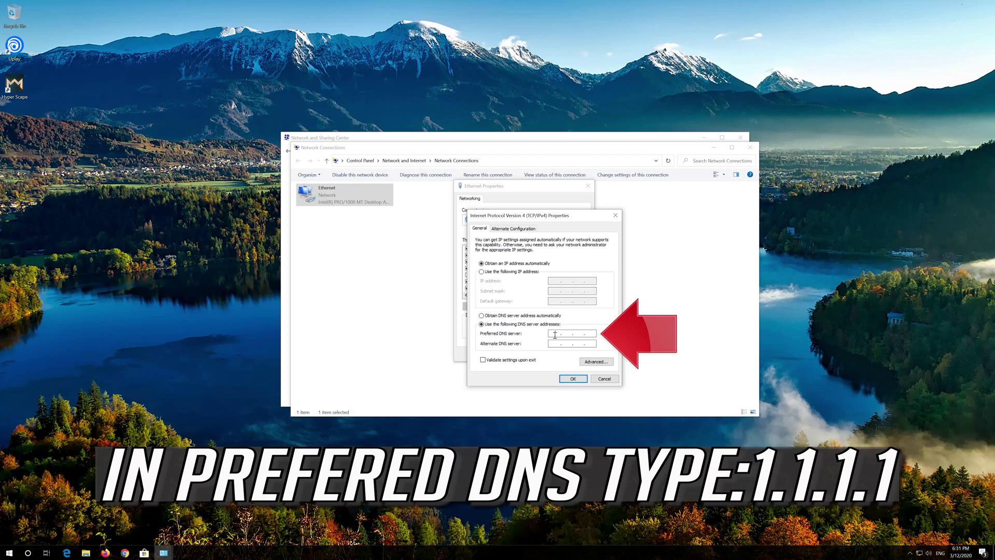
pyautogui.click(555, 335)
pyautogui.write('1 . 1 . 1 . 1')
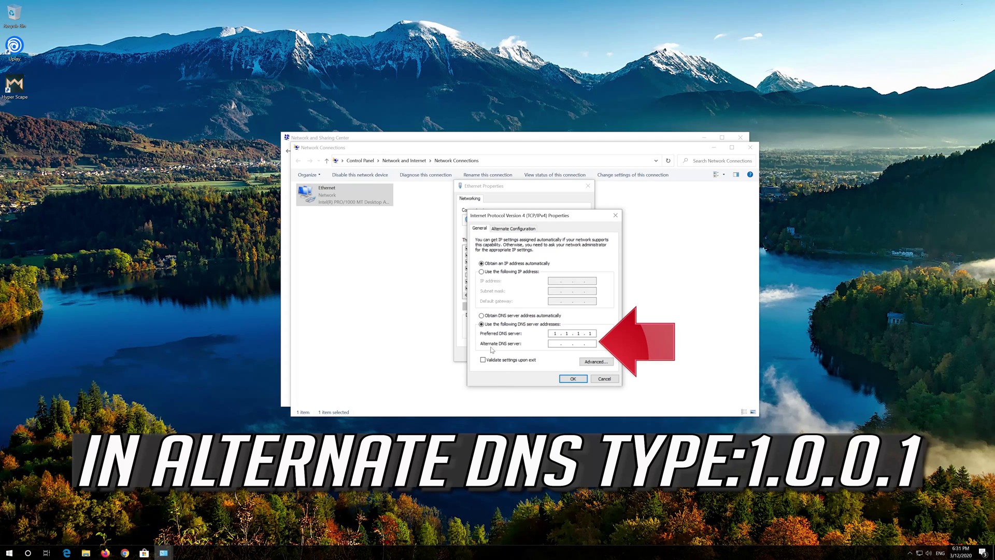
pyautogui.click(553, 342)
pyautogui.write('1.')
pyautogui.write('0.0.')
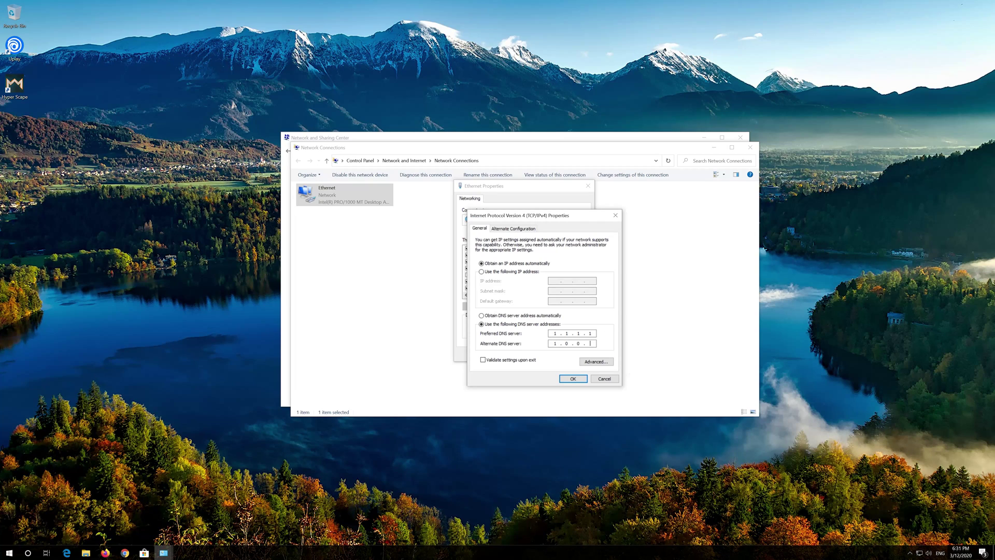
pyautogui.write('1')
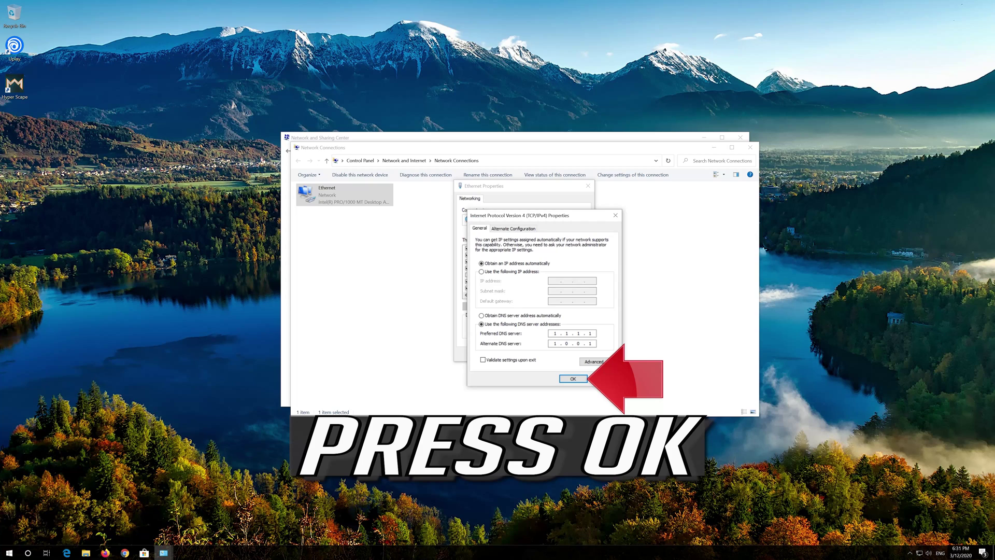
pyautogui.click(574, 379)
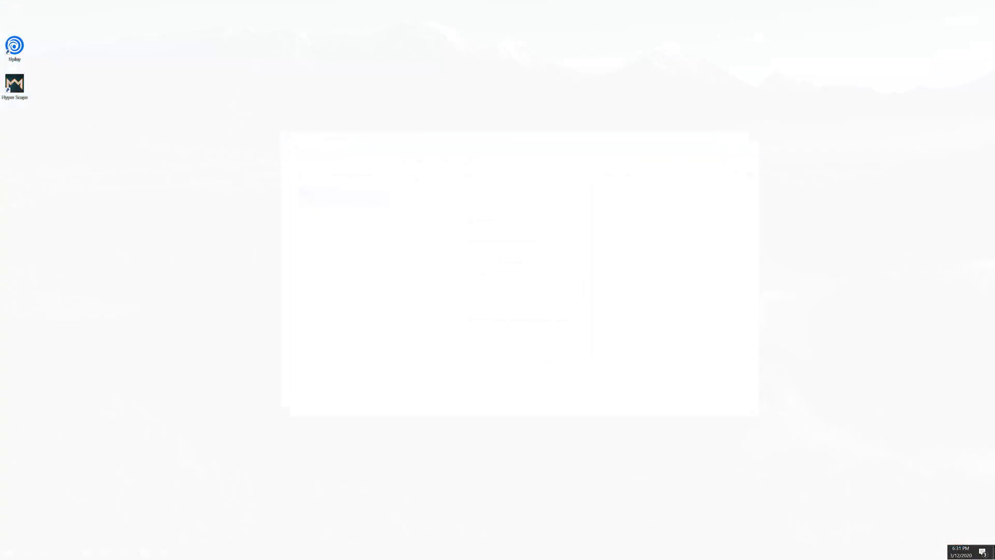
# Step: Close Ethernet Properties and open Network & Internet in Windows Settings
pyautogui.click(545, 357)
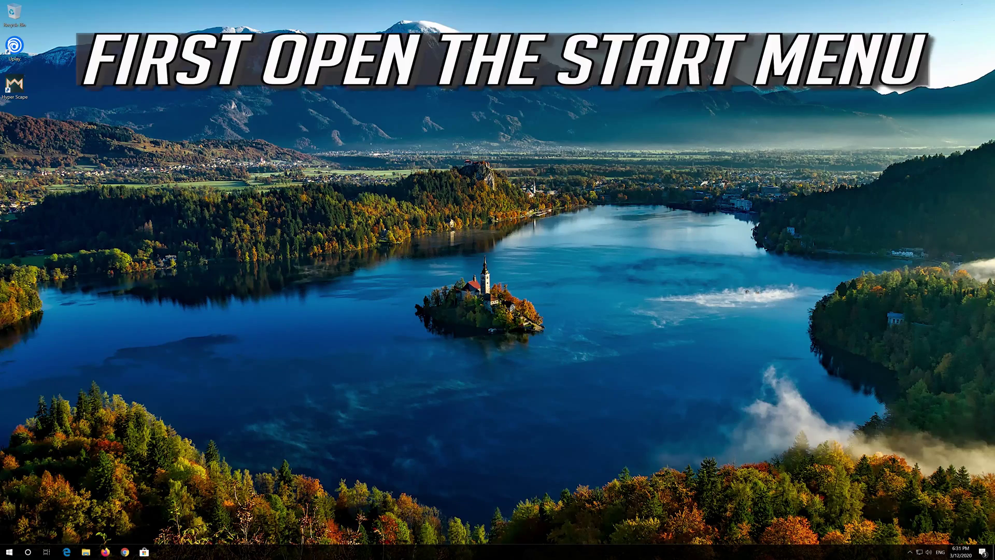
pyautogui.press('super')
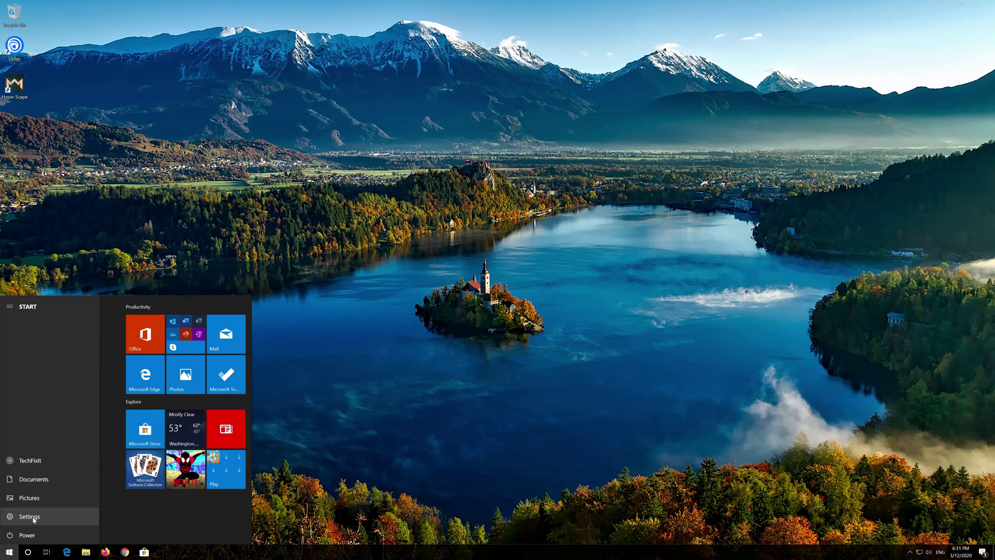
pyautogui.click(30, 516)
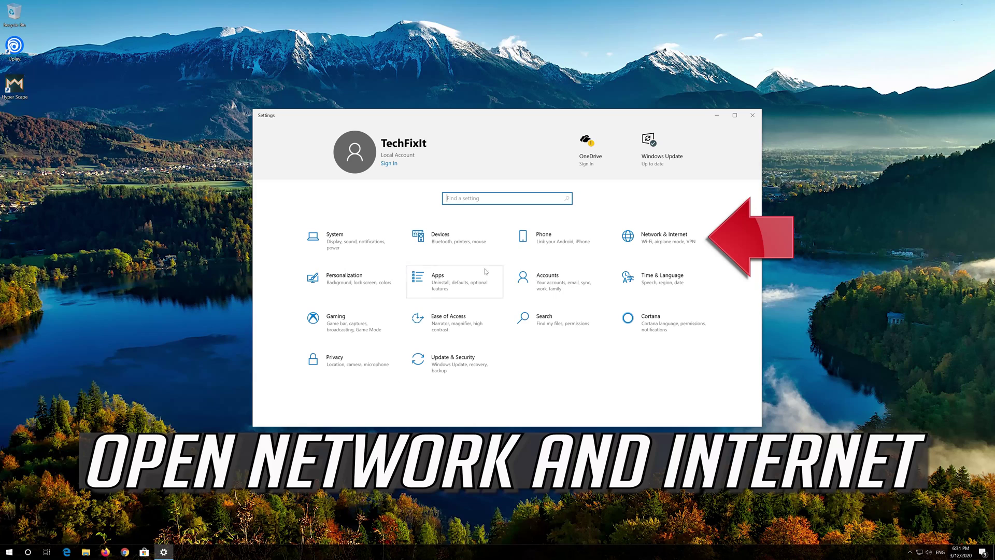
pyautogui.click(663, 241)
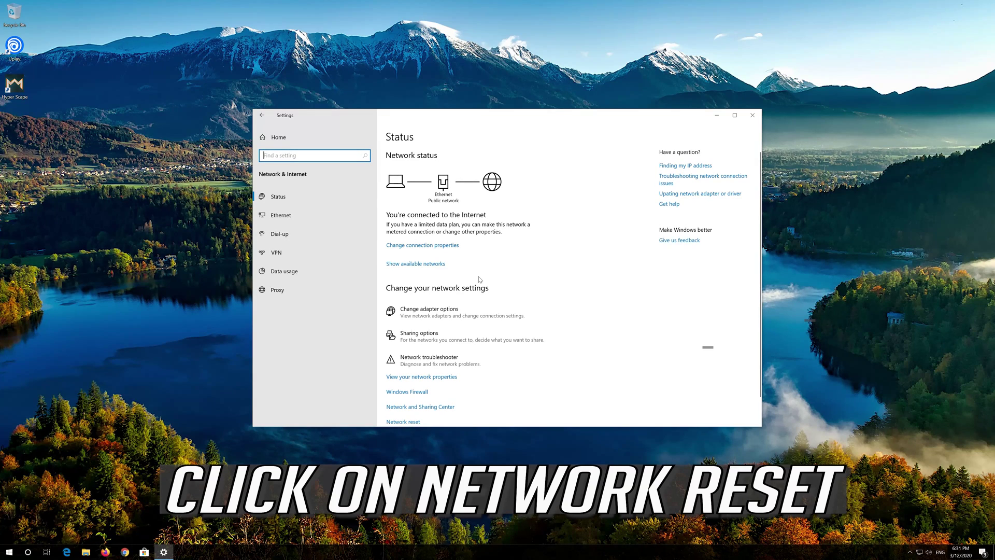
# Step: Run Network reset from the Network & Internet page, confirm Yes, and close the sign-out notice
pyautogui.scroll(-1, 480, 280)
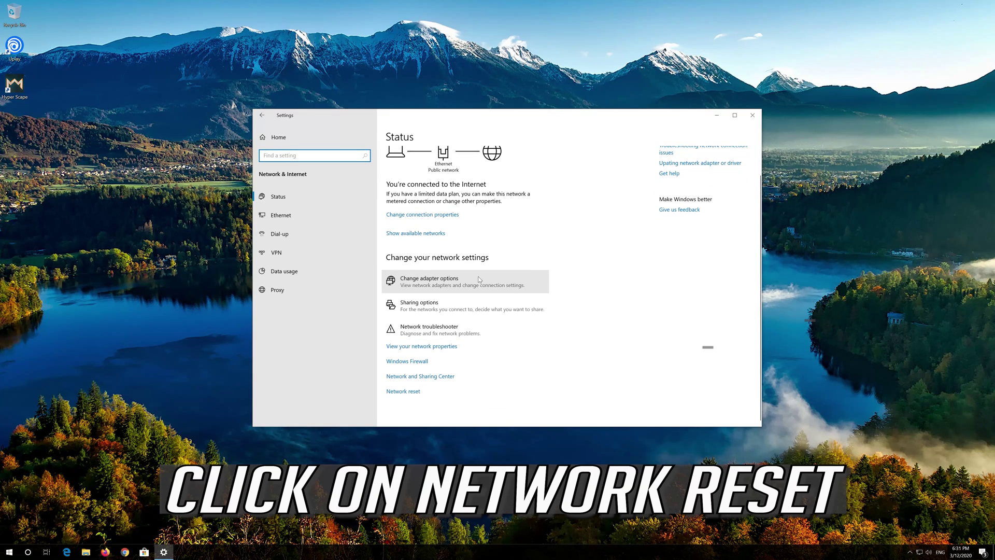
pyautogui.click(398, 392)
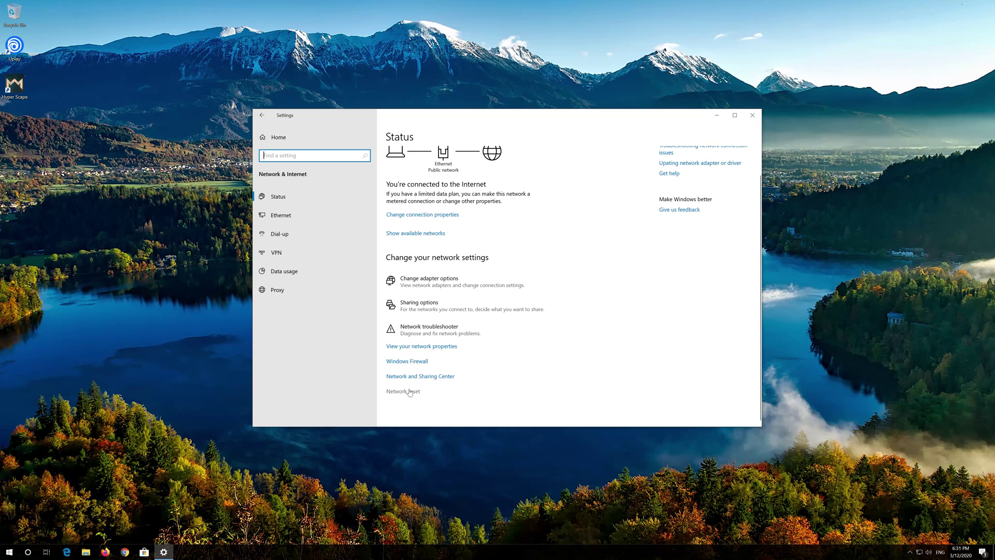
pyautogui.click(410, 393)
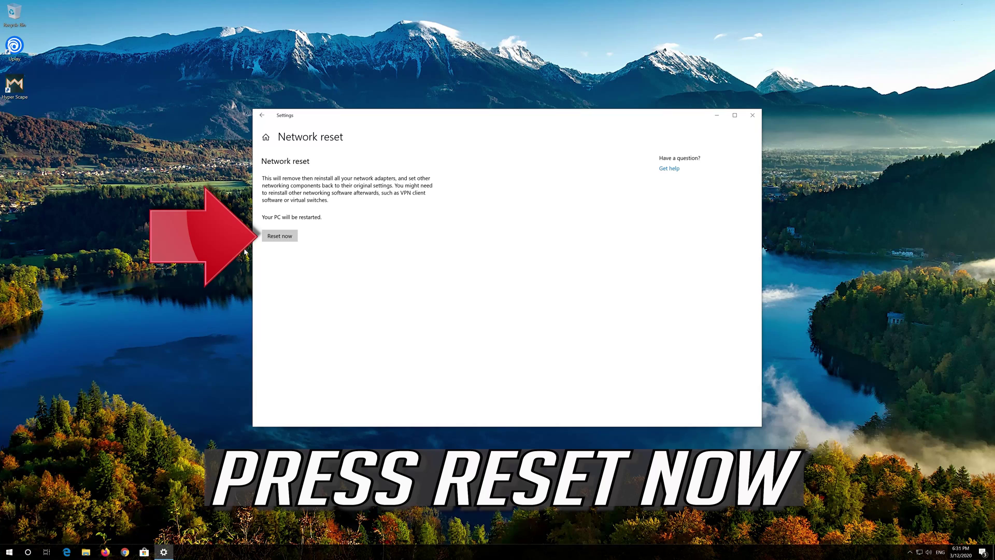
pyautogui.click(273, 239)
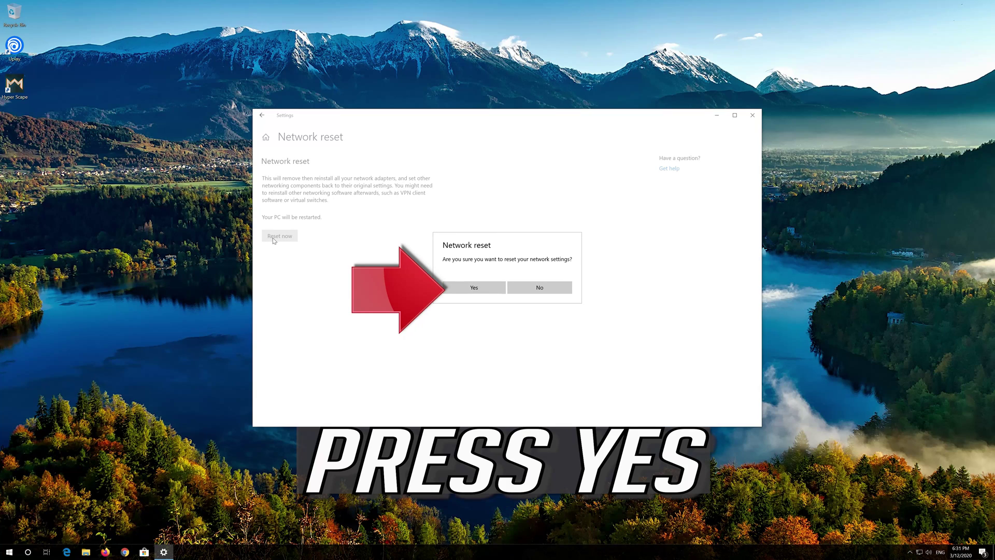
pyautogui.click(473, 288)
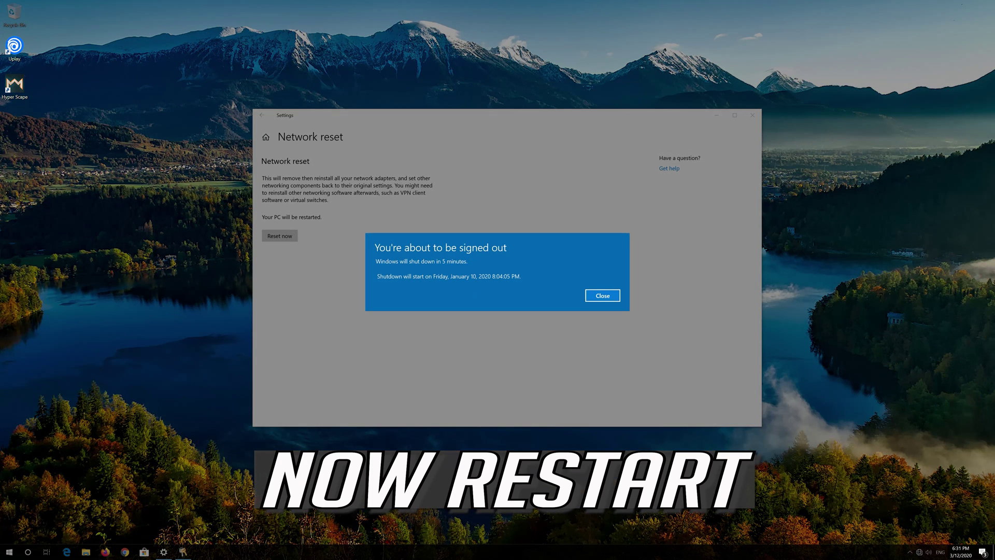
pyautogui.click(616, 296)
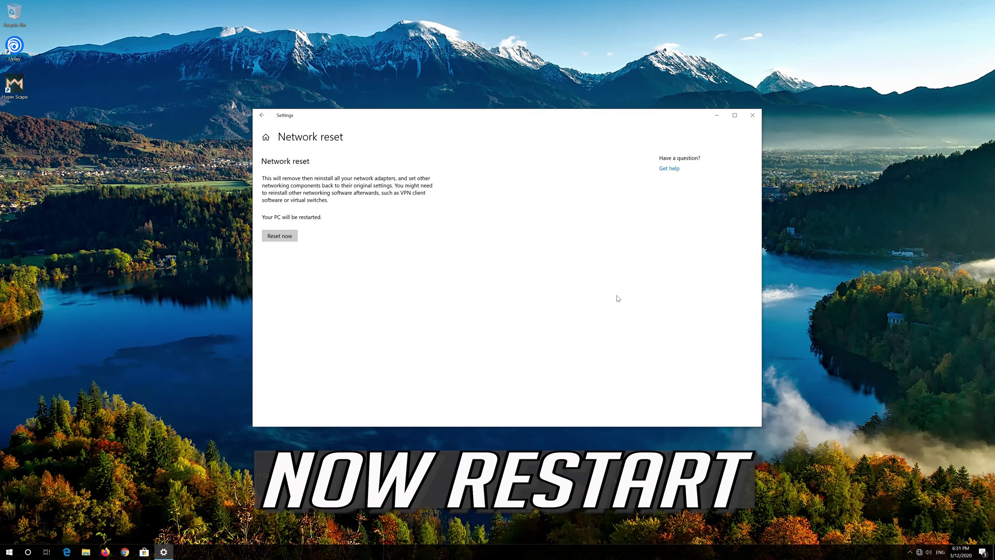
# Step: Close Settings, view Restart in the Start power menu, and reopen Settings to Update & Security
pyautogui.click(753, 115)
pyautogui.click(5, 548)
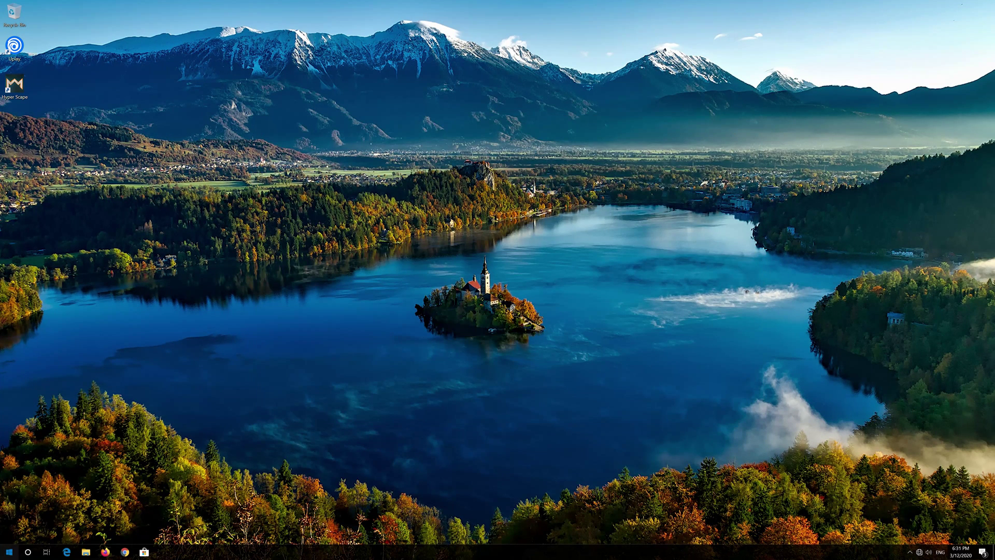
pyautogui.moveTo(11, 535)
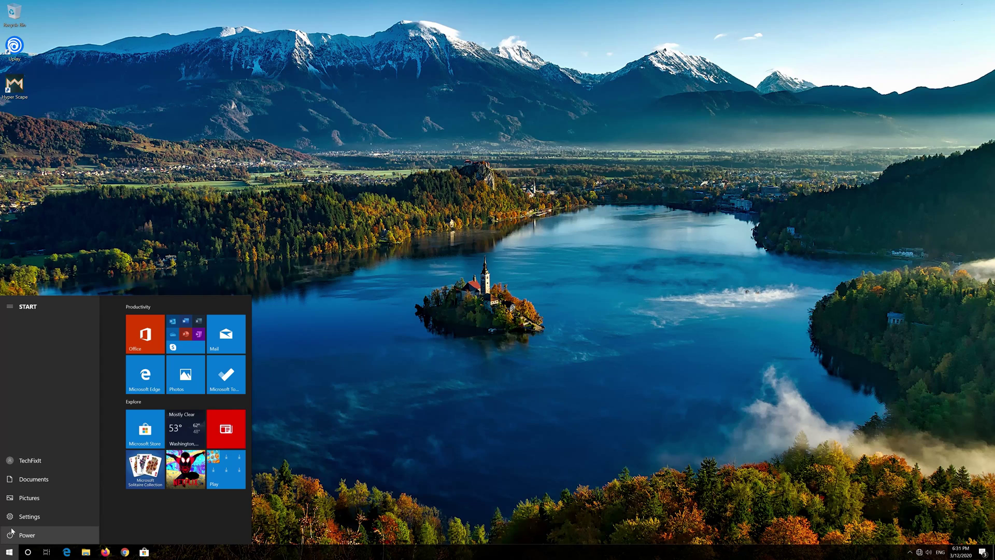
pyautogui.click(13, 534)
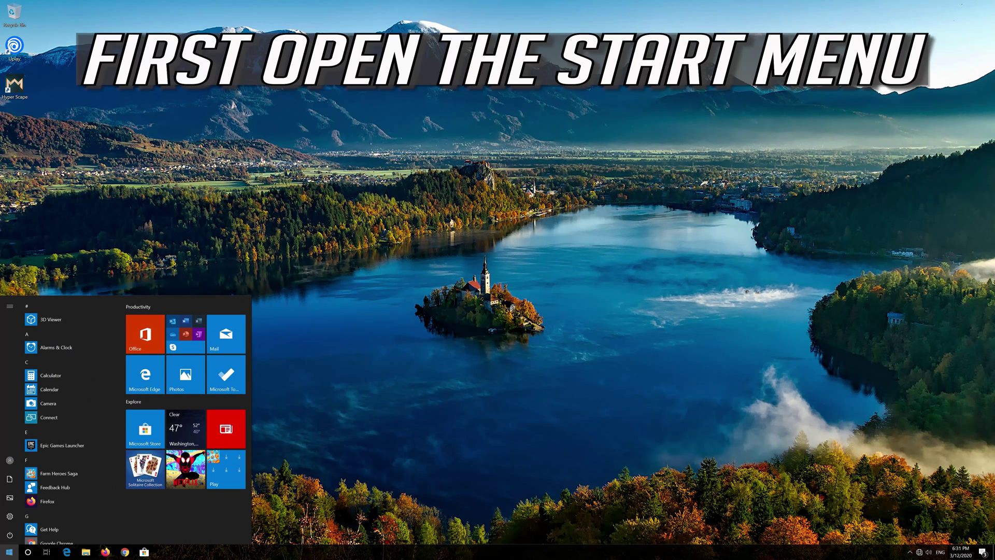
pyautogui.moveTo(29, 516)
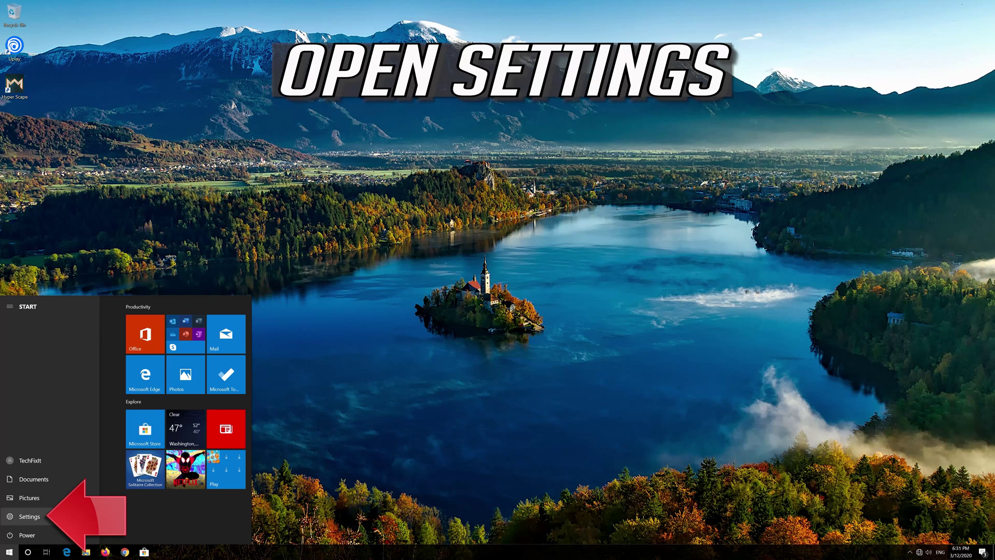
pyautogui.click(69, 517)
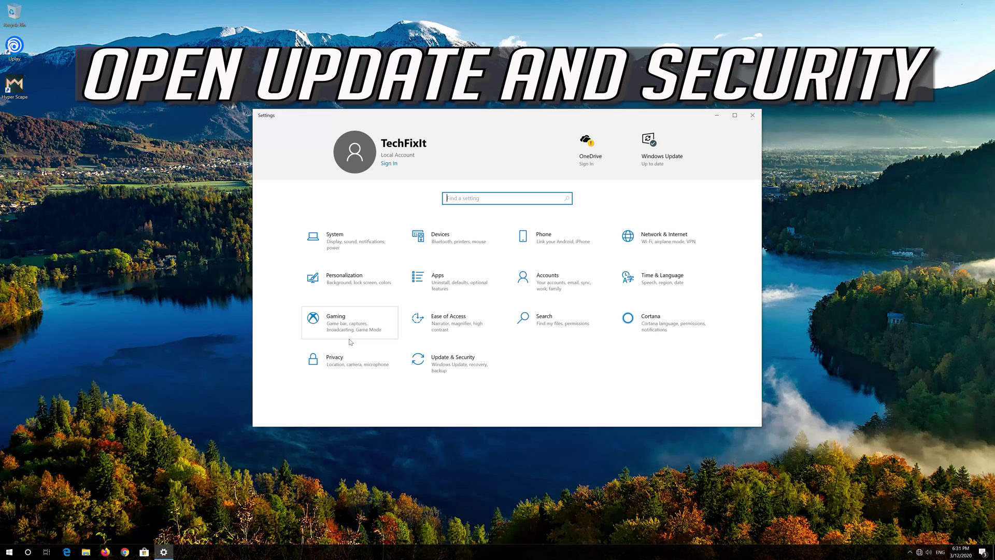
pyautogui.click(444, 371)
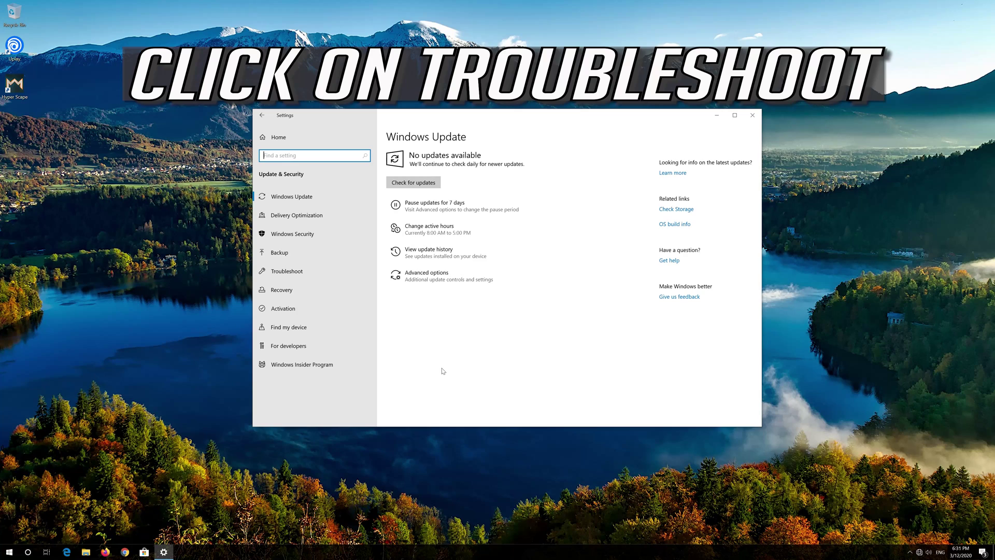
# Step: Run the Internet Connections troubleshooter from Update & Security > Troubleshoot
pyautogui.click(322, 271)
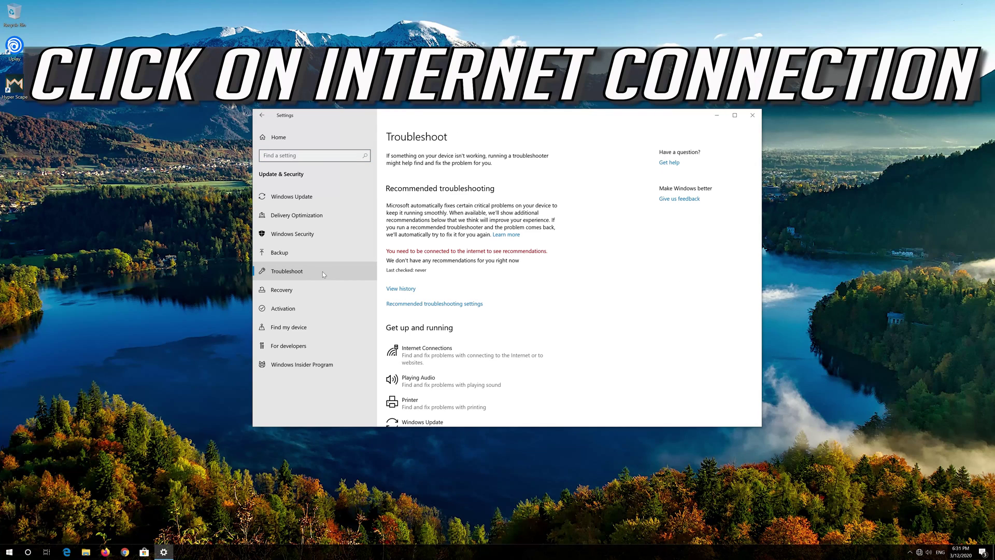
pyautogui.click(469, 360)
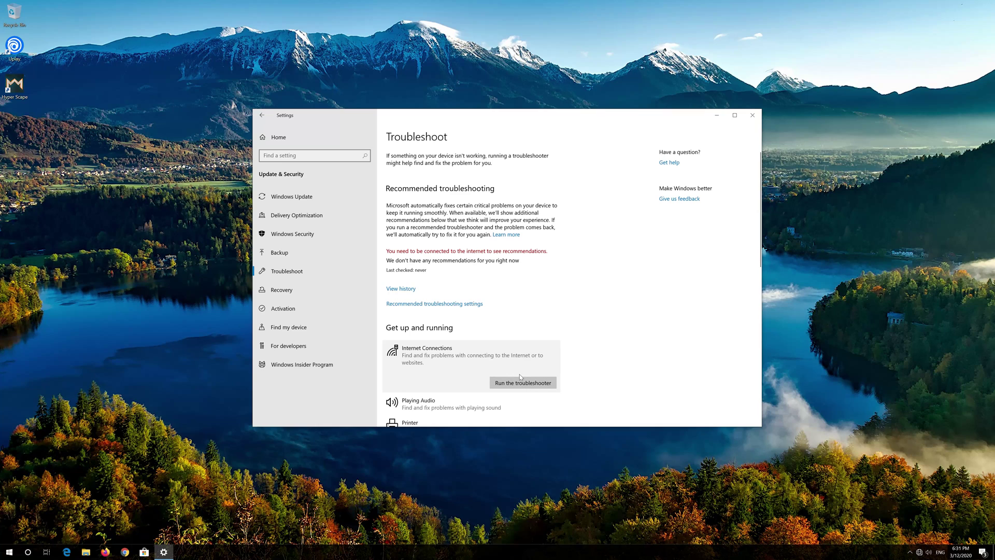
pyautogui.click(519, 381)
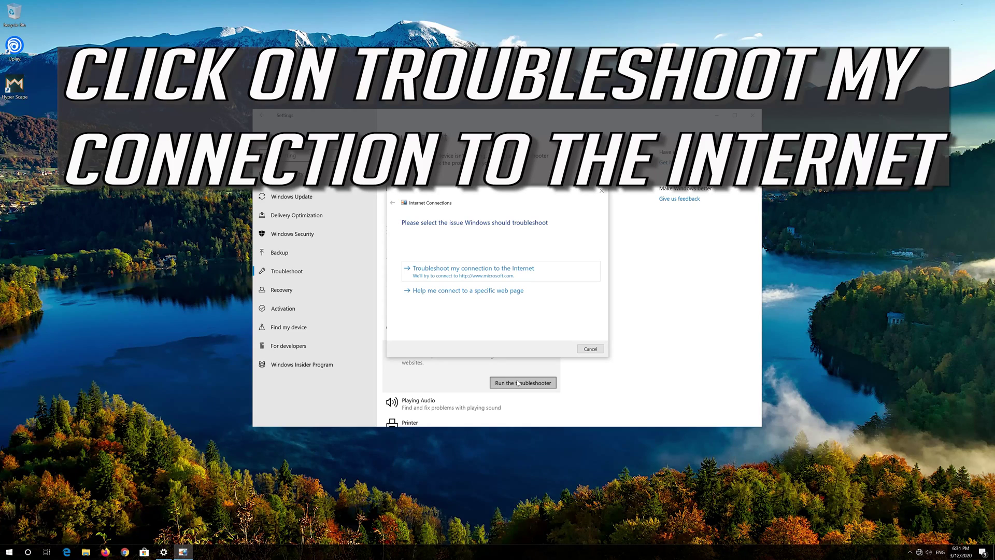
# Step: Troubleshoot the Internet connection, apply the administrator repairs to re-enable Ethernet, and close the troubleshooter
pyautogui.click(514, 275)
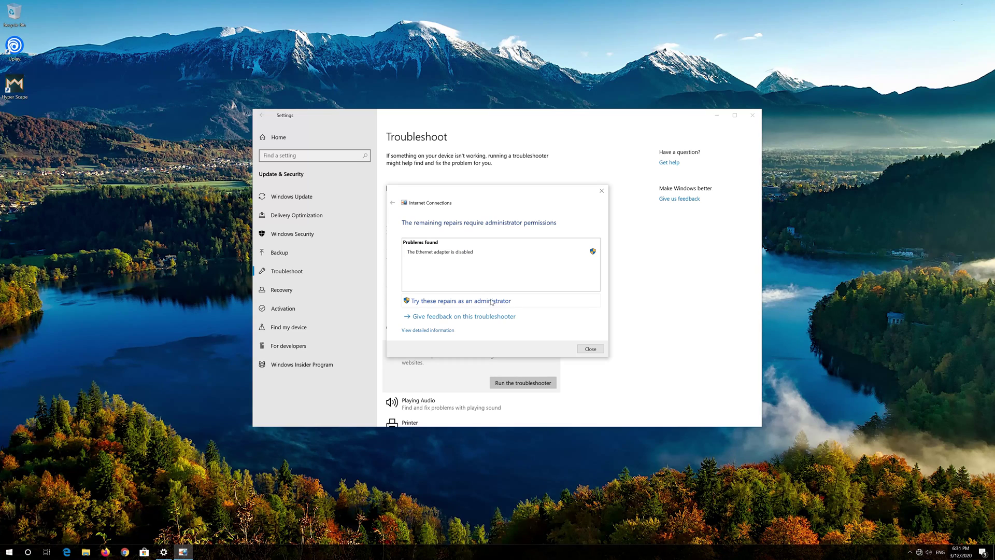
pyautogui.click(496, 301)
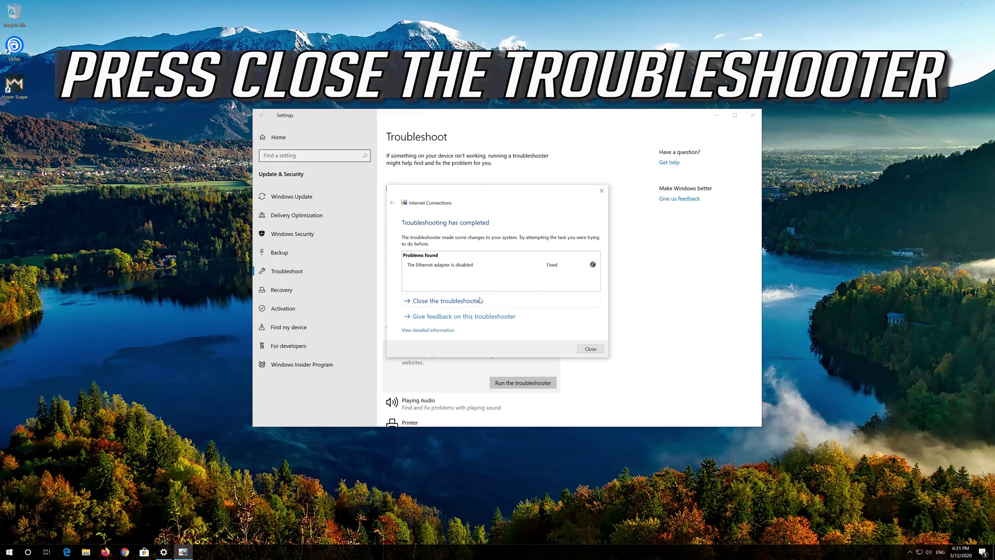
pyautogui.click(497, 305)
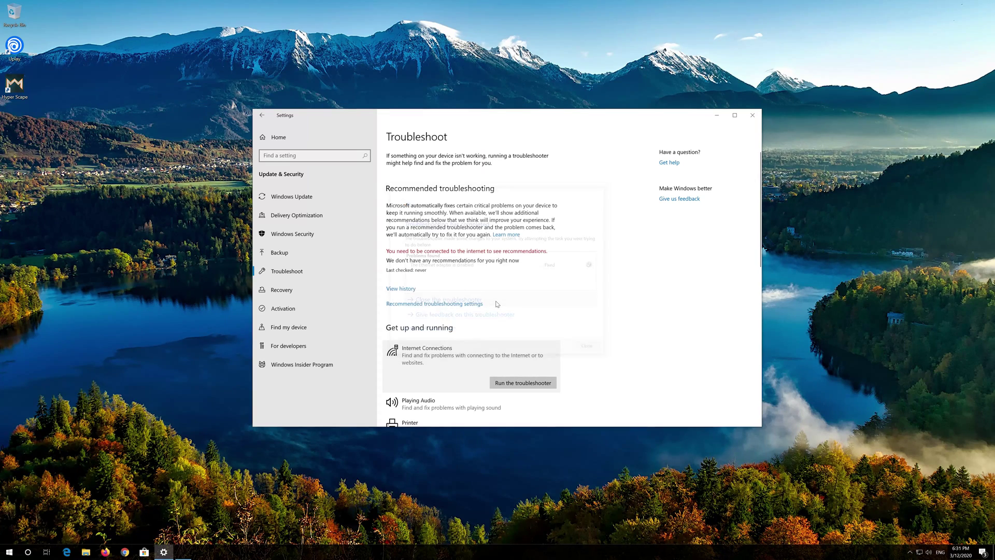